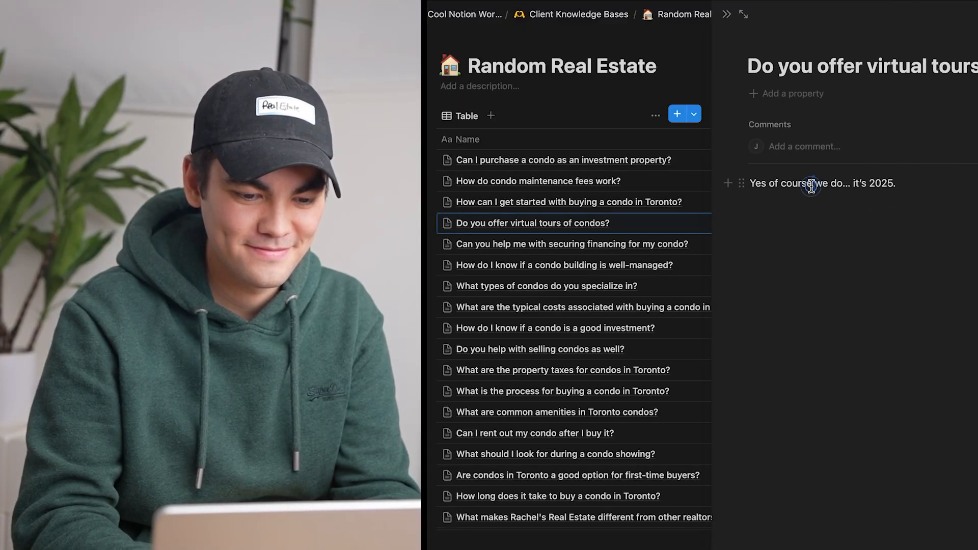
# Step: Replace the answer paragraph on the "Do you offer virtual tours of condos?" page with the copied text
pyautogui.tripleClick(810, 184)
pyautogui.press('super+v')
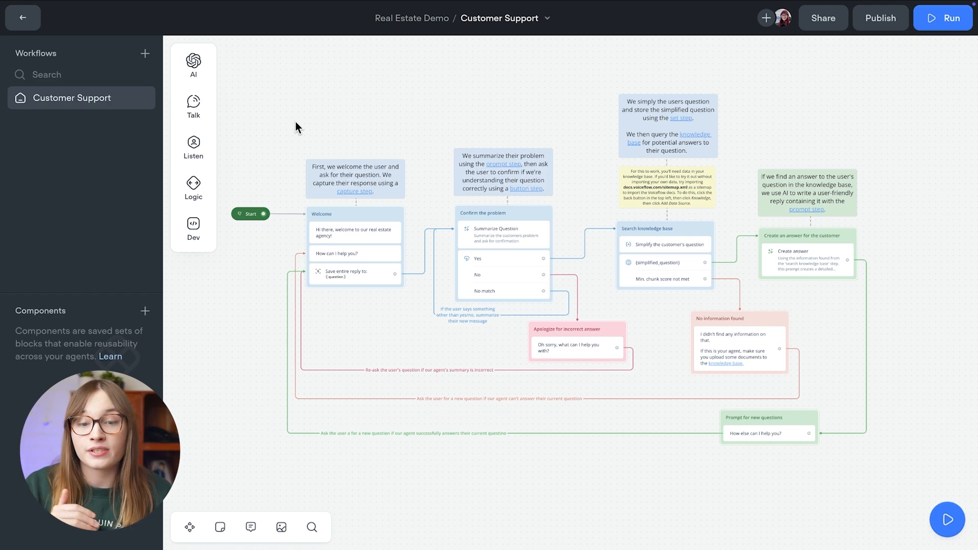
# Step: In Voiceflow, leave the Customer Support workflow and open the Real Estate Demo agent's knowledge base
pyautogui.click(337, 233)
pyautogui.click(385, 100)
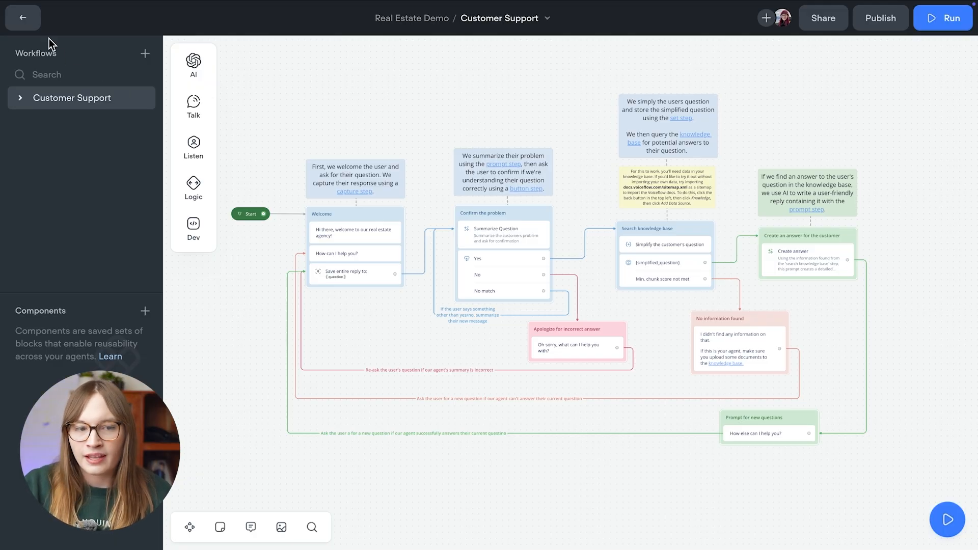
pyautogui.click(27, 21)
pyautogui.click(83, 75)
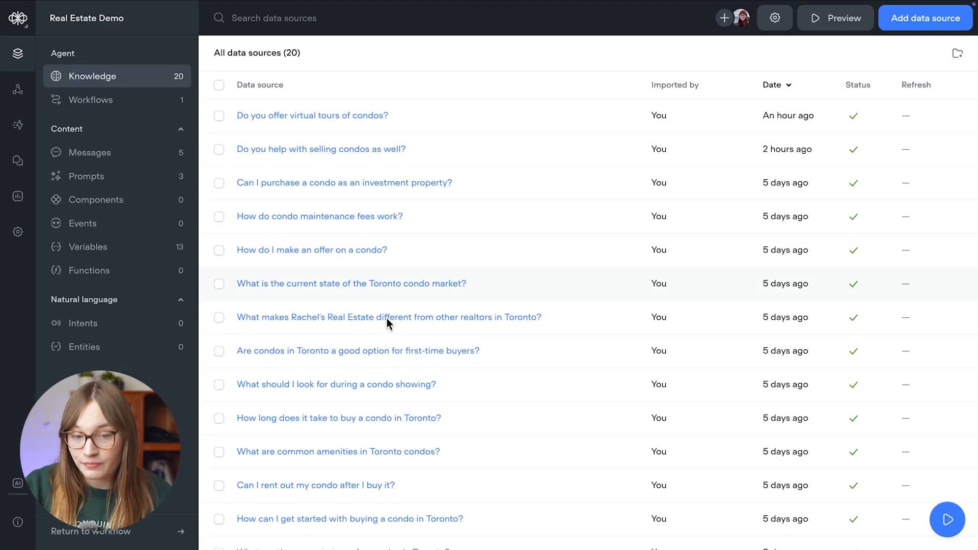
# Step: Browse the data sources and view the chunks for "Can I rent out my condo after I buy it?" and "What are the property taxes for condos in Toronto?"
pyautogui.scroll(-3, 413, 360)
pyautogui.scroll(-1, 412, 361)
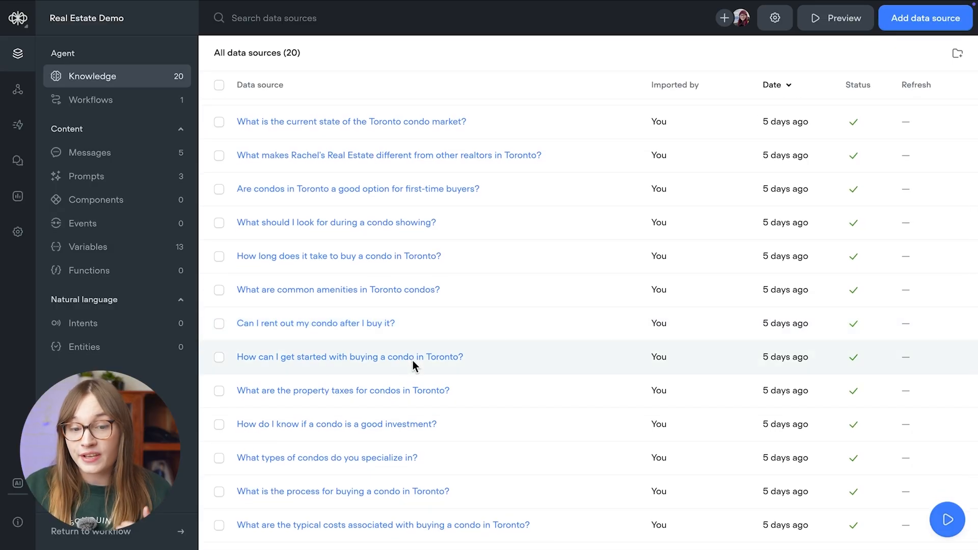
pyautogui.click(444, 334)
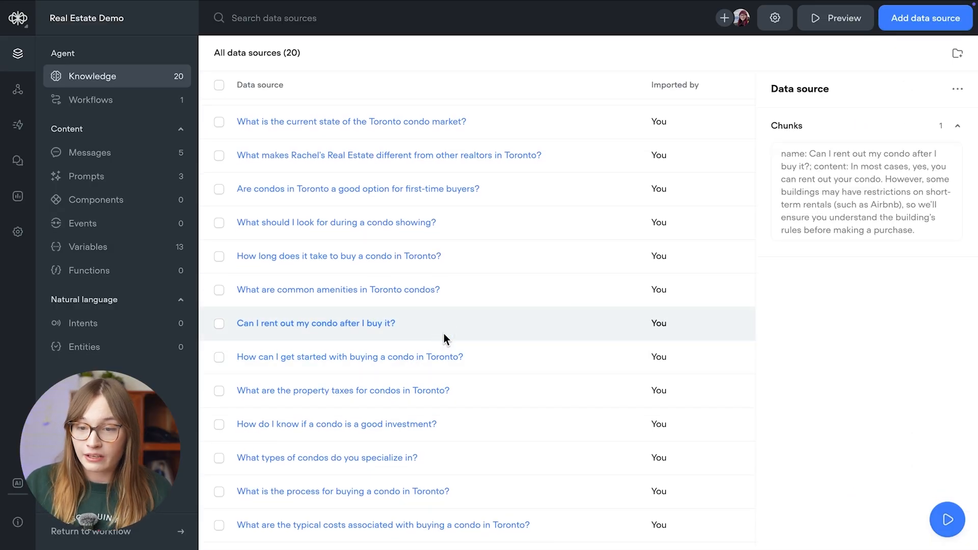
pyautogui.click(482, 401)
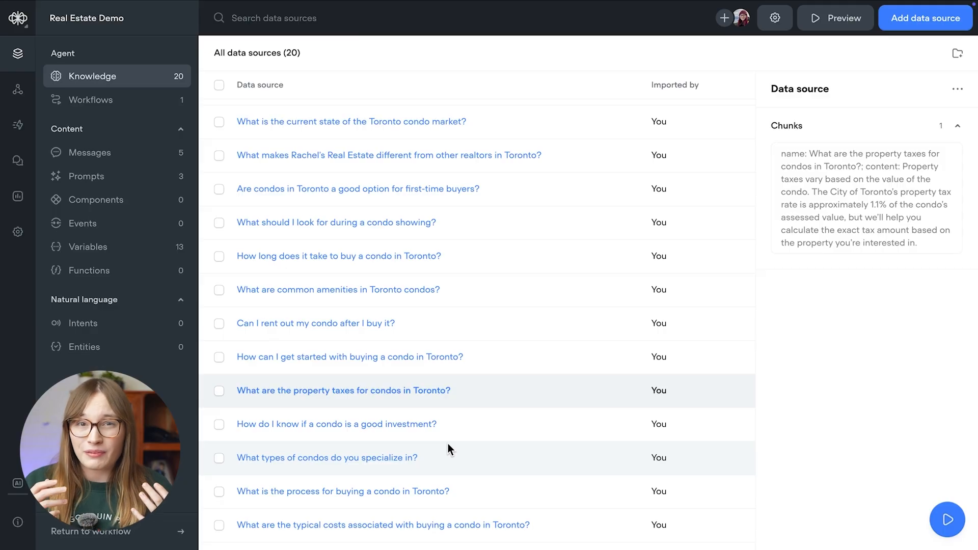
pyautogui.scroll(4, 448, 444)
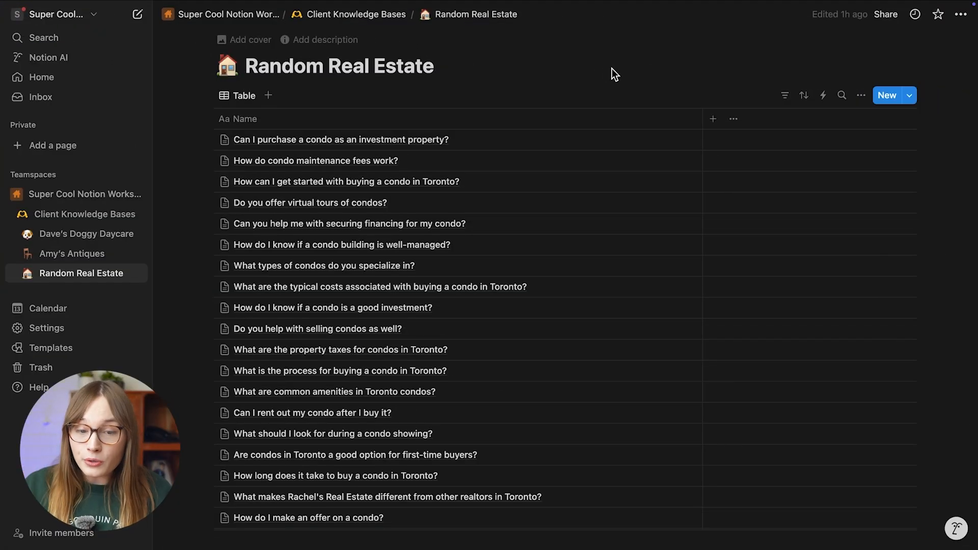
# Step: In Notion's Random Real Estate database, open the "What are the property taxes for condos in Toronto?" page to read its answer
pyautogui.click(474, 371)
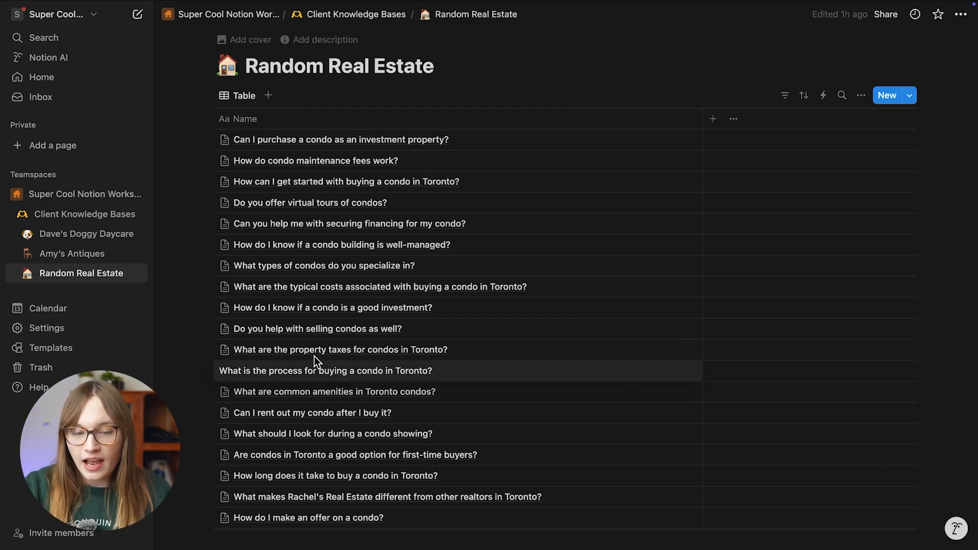
pyautogui.press('Escape')
pyautogui.click(670, 349)
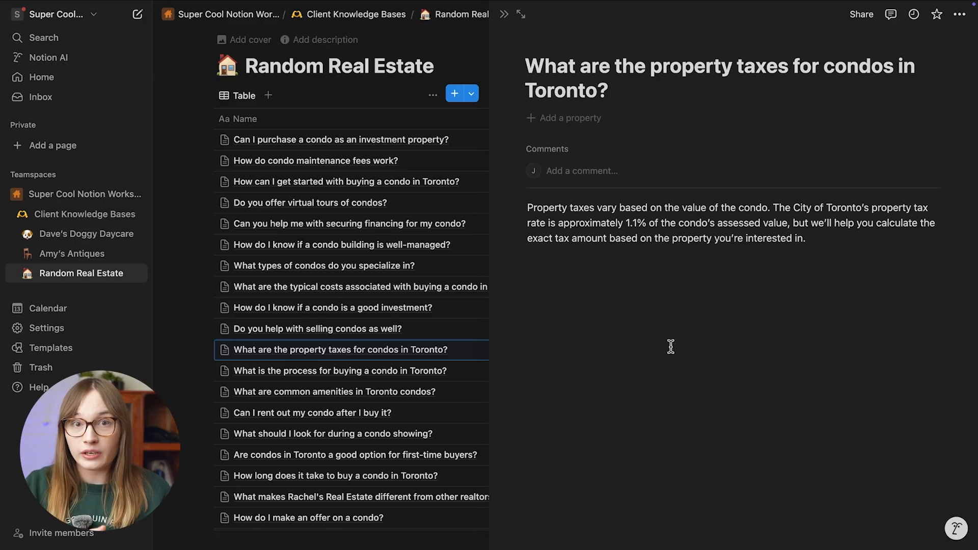
pyautogui.click(802, 275)
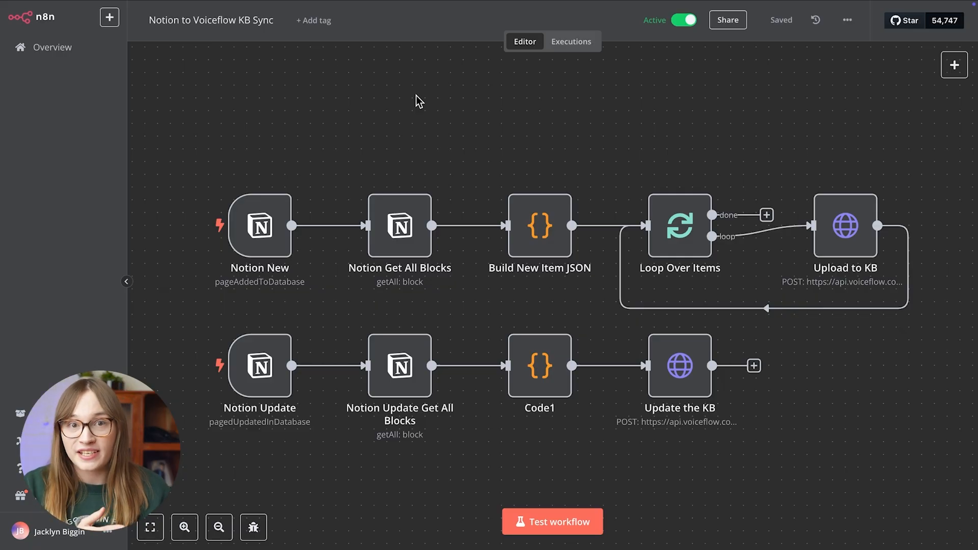
# Step: In the n8n workflow "Notion to Voiceflow KB Sync", inspect the settings of the Notion New trigger
pyautogui.click(278, 224)
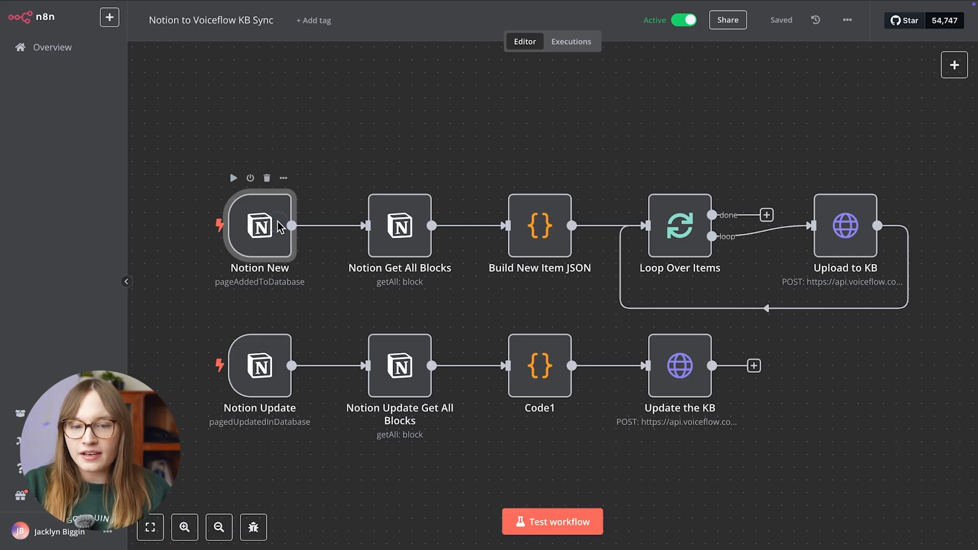
pyautogui.doubleClick(278, 225)
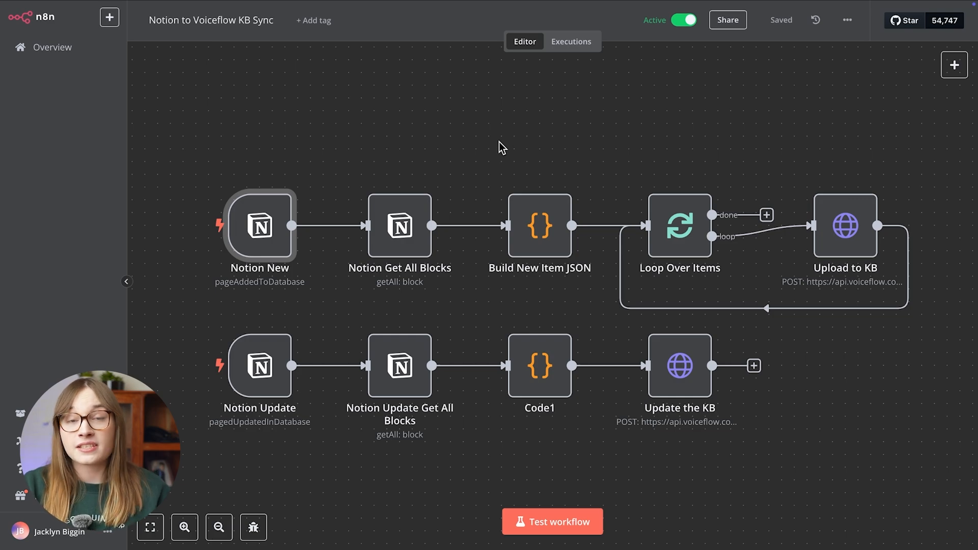
pyautogui.moveTo(412, 218)
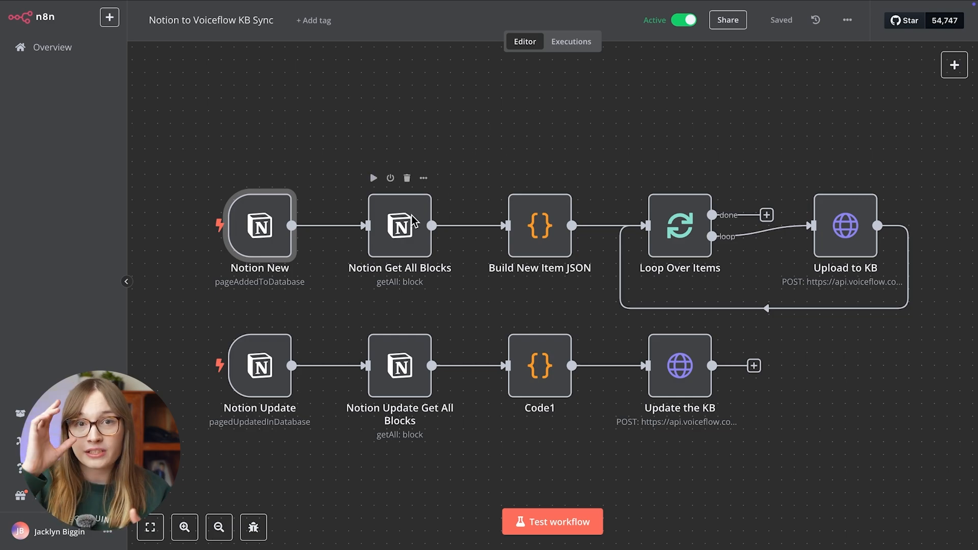
# Step: Review the JavaScript in the Build New Item JSON node through its kb_data.push block, then return to the canvas
pyautogui.doubleClick(541, 226)
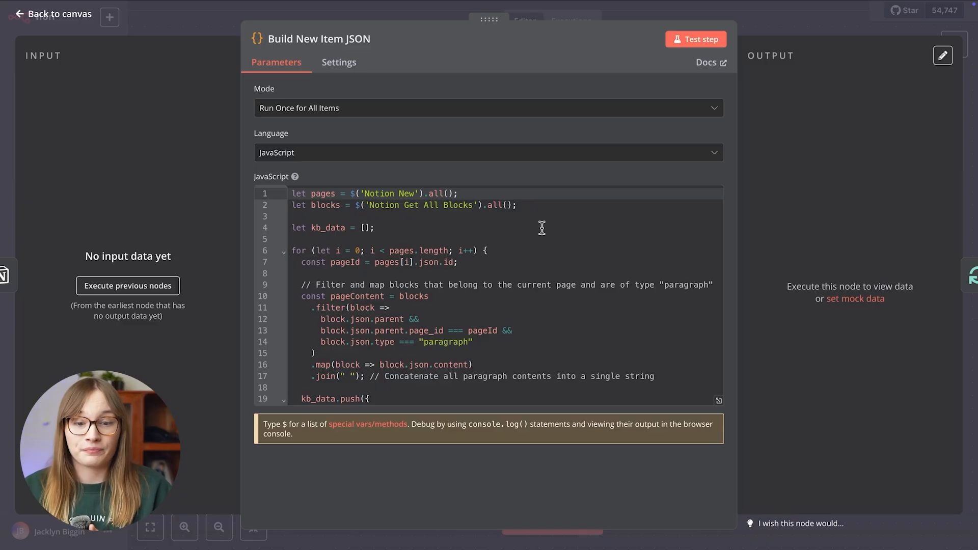
pyautogui.scroll(-2, 541, 227)
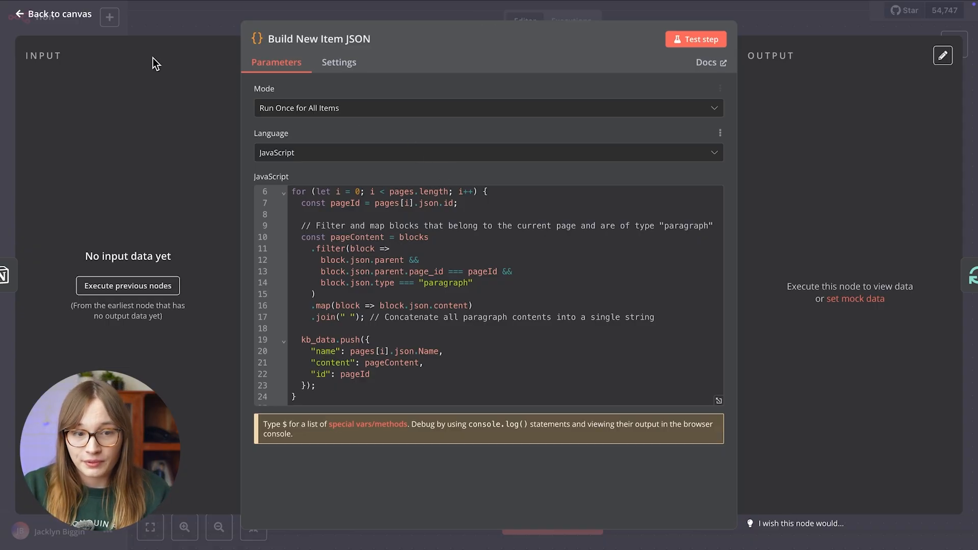
pyautogui.click(84, 14)
# Step: Review the Upload to KB request's query parameters, Authorization header and JSON body, highlighting the API key value
pyautogui.moveTo(678, 221)
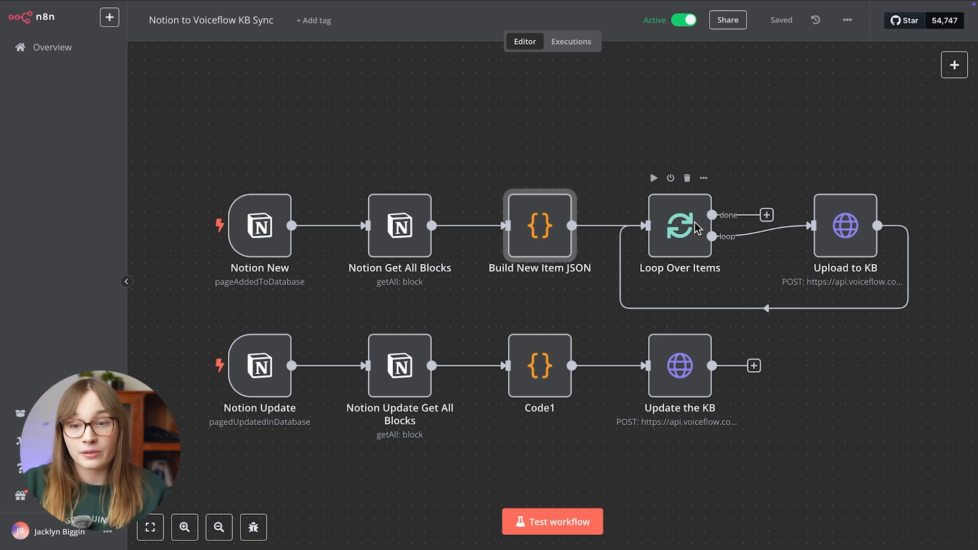
pyautogui.doubleClick(856, 237)
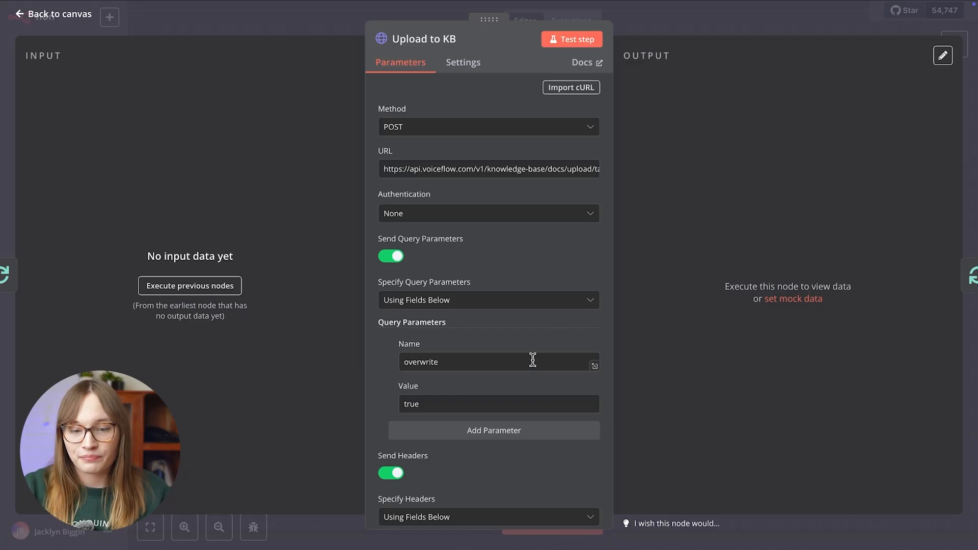
pyautogui.scroll(-5, 520, 374)
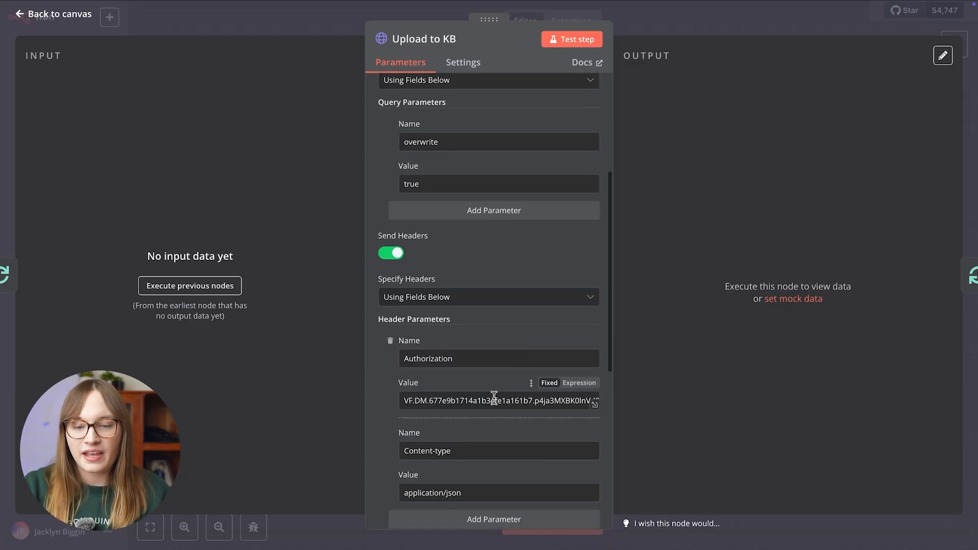
pyautogui.tripleClick(494, 400)
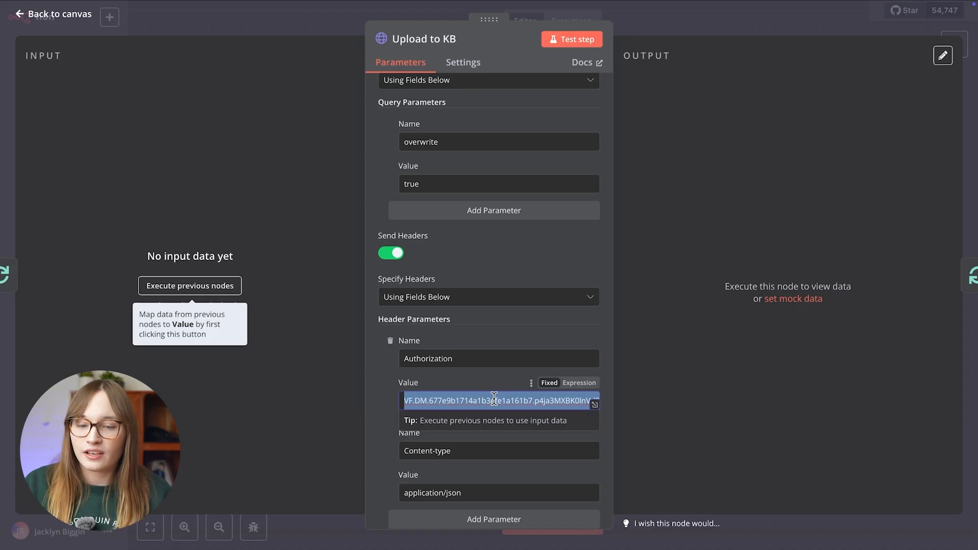
pyautogui.scroll(-5, 495, 402)
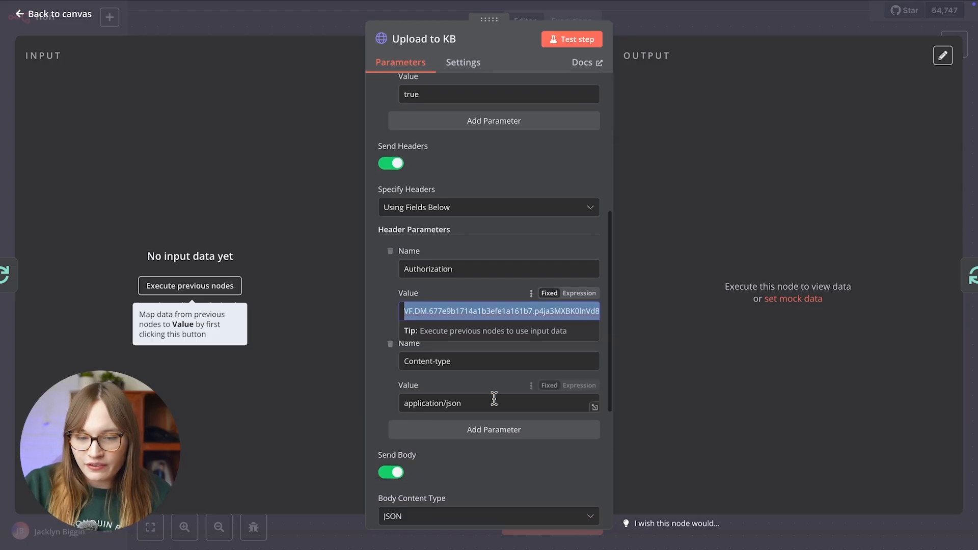
pyautogui.scroll(-5, 497, 405)
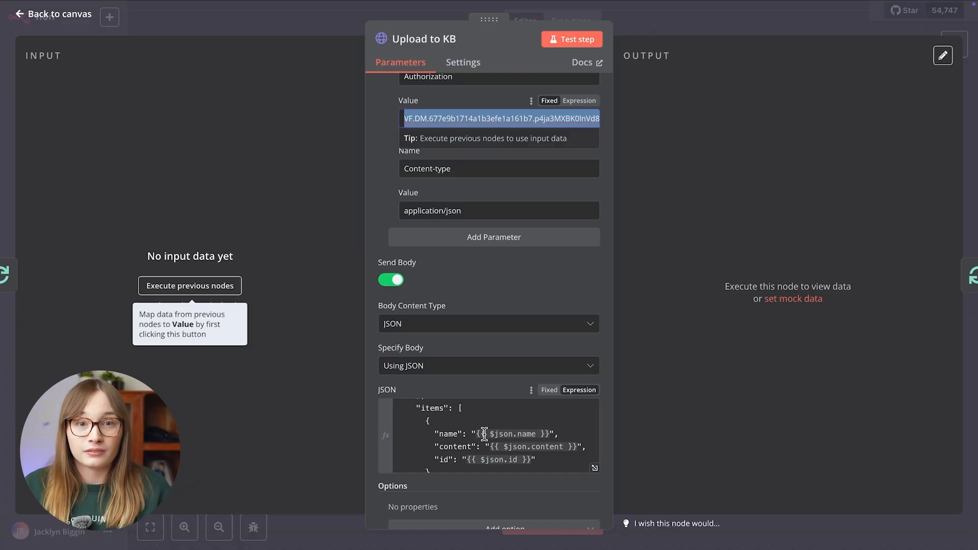
pyautogui.click(89, 14)
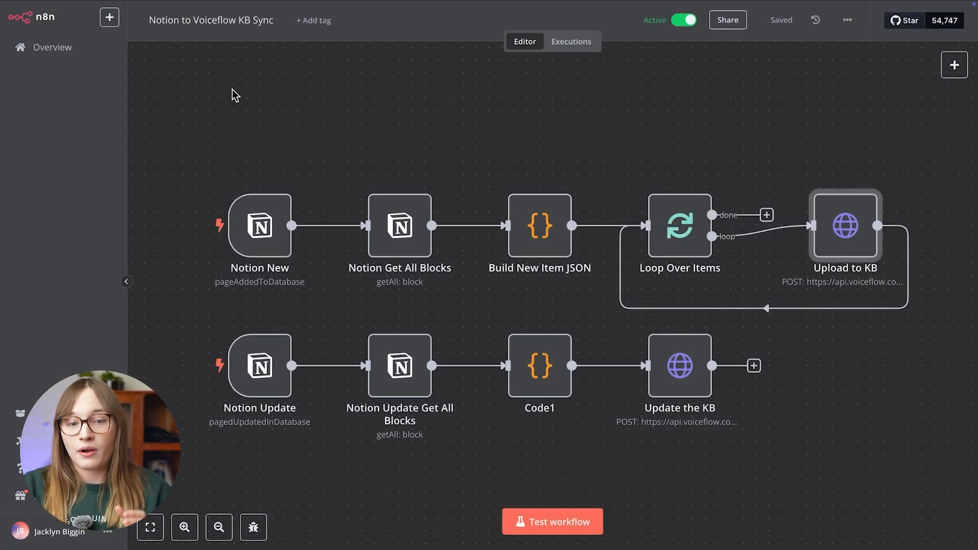
# Step: Inspect the JavaScript in the Code1 node of the Notion Update branch and return to the canvas
pyautogui.moveTo(321, 224)
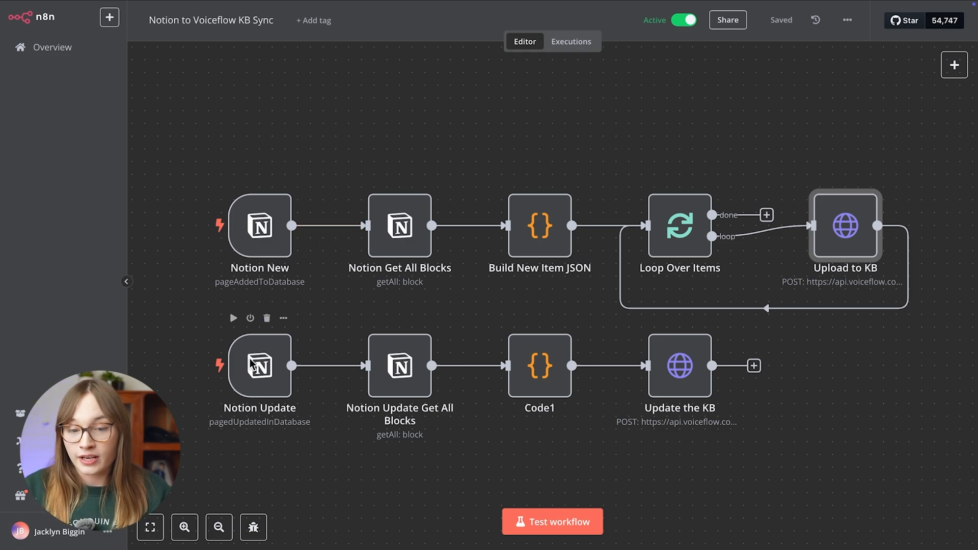
pyautogui.doubleClick(524, 365)
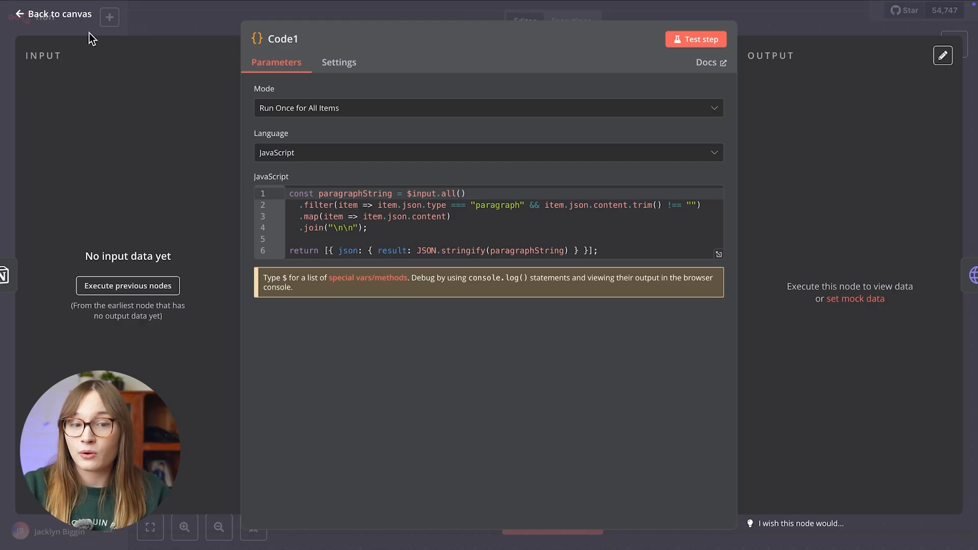
pyautogui.click(65, 13)
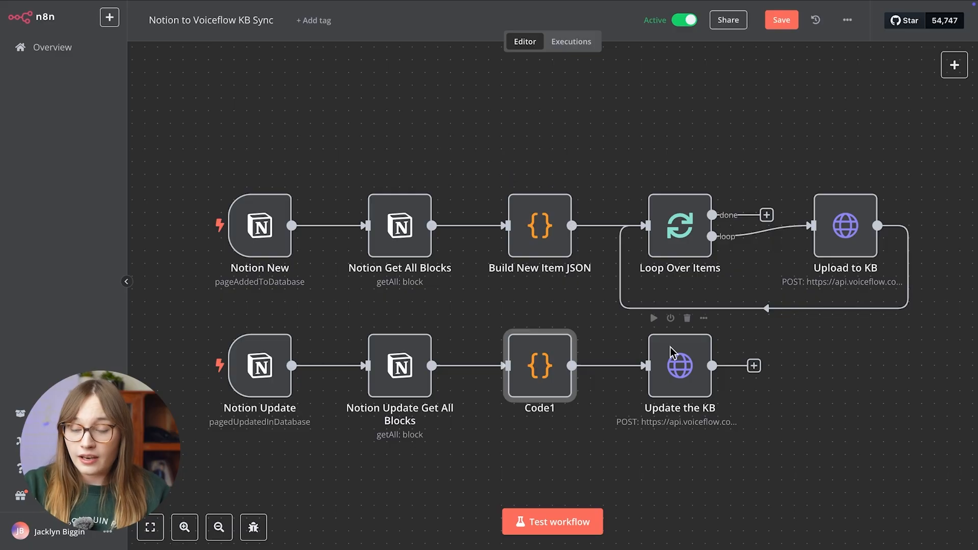
# Step: Inspect the Update the KB request's parameters, highlighting the API key in its Authorization header, and return to the canvas
pyautogui.click(670, 363)
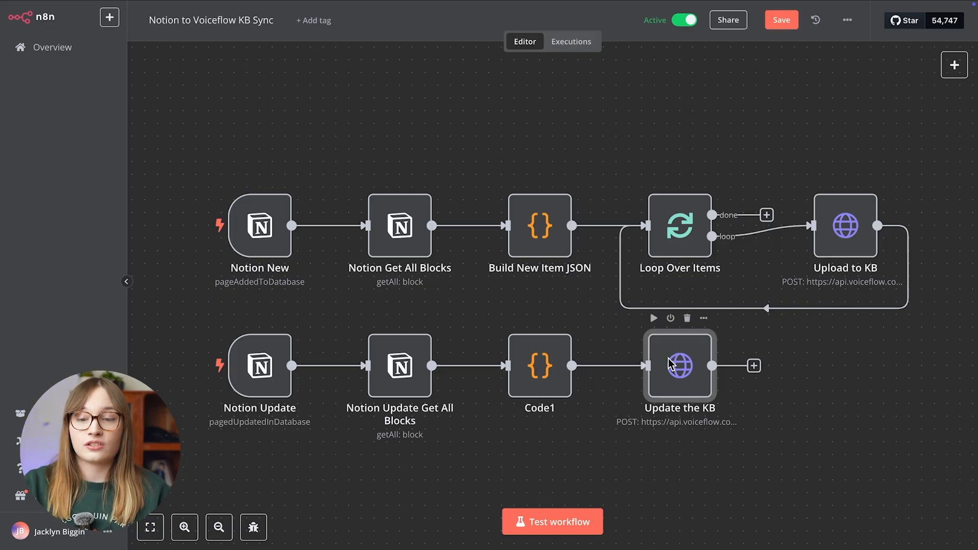
pyautogui.doubleClick(670, 364)
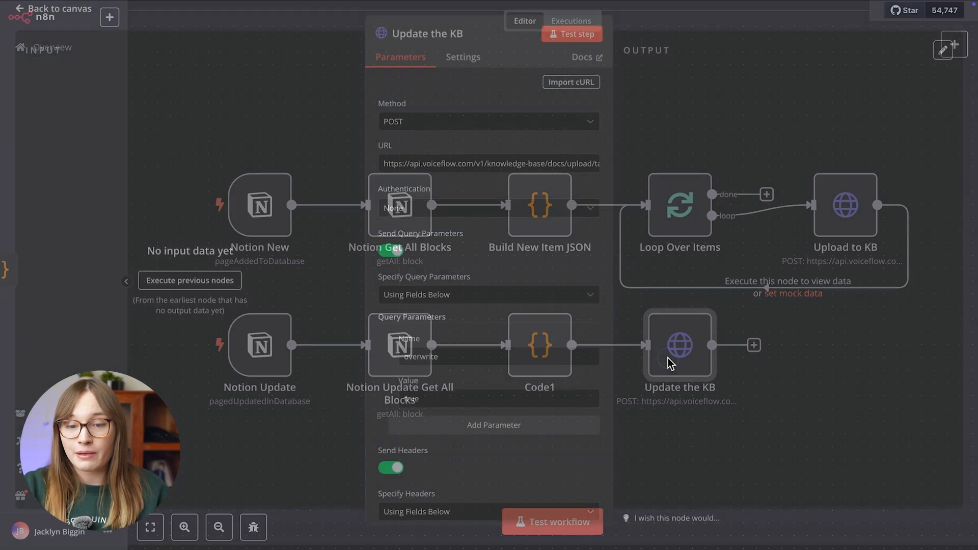
pyautogui.scroll(-5, 512, 385)
pyautogui.tripleClick(469, 400)
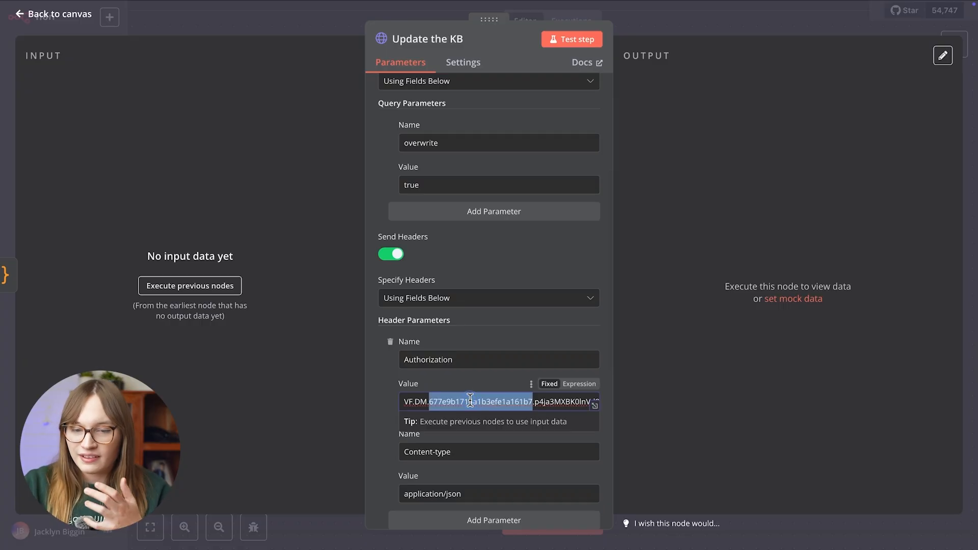
pyautogui.click(49, 14)
# Step: Check the Notion Update trigger's poll time, event and database settings, and close the node
pyautogui.doubleClick(257, 356)
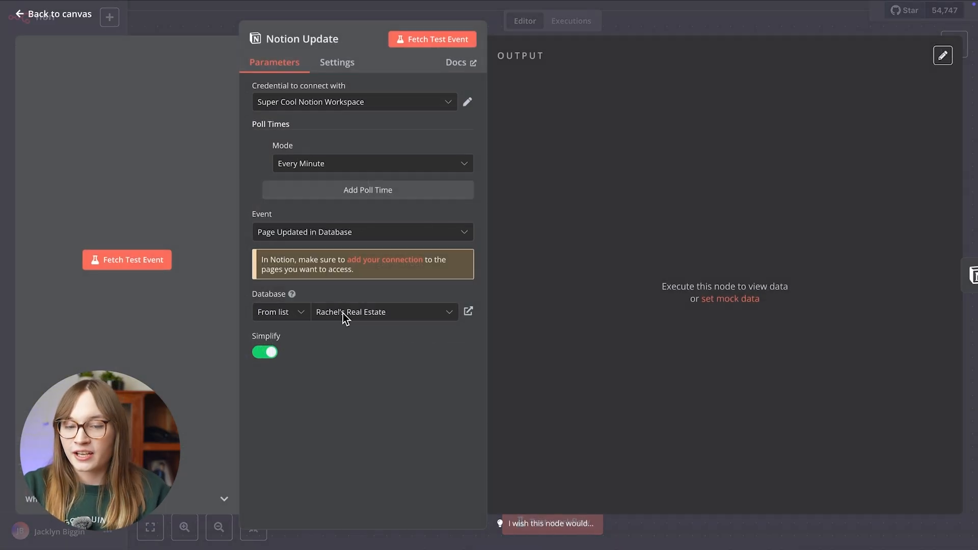
pyautogui.click(910, 26)
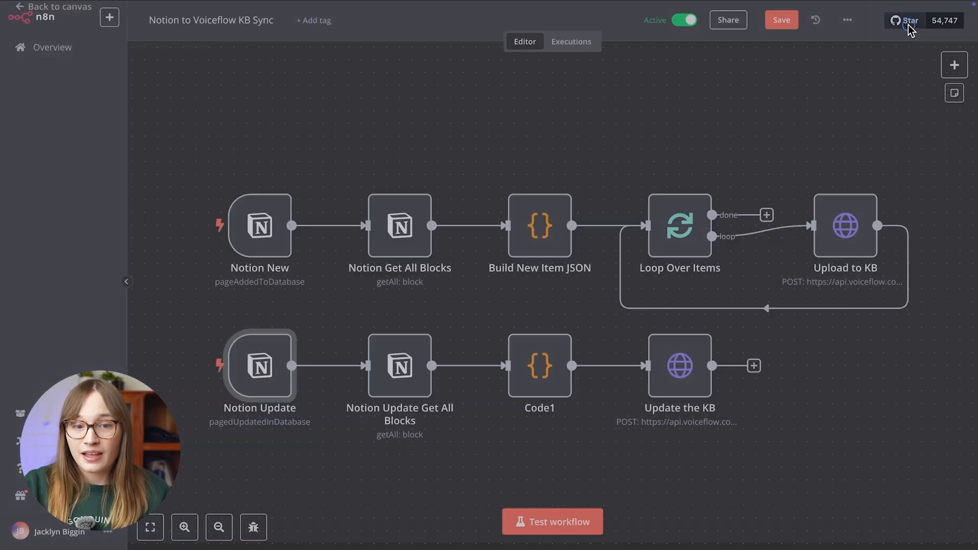